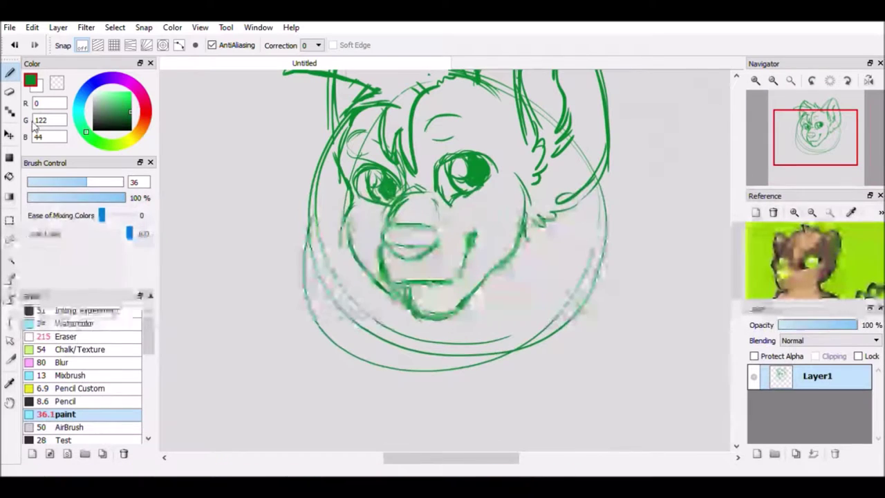
Fade the sketch, add a layer above it, and choose the Inking experiment brush at size 24 in black.
key(e)
scroll(505, 118, up, 3)
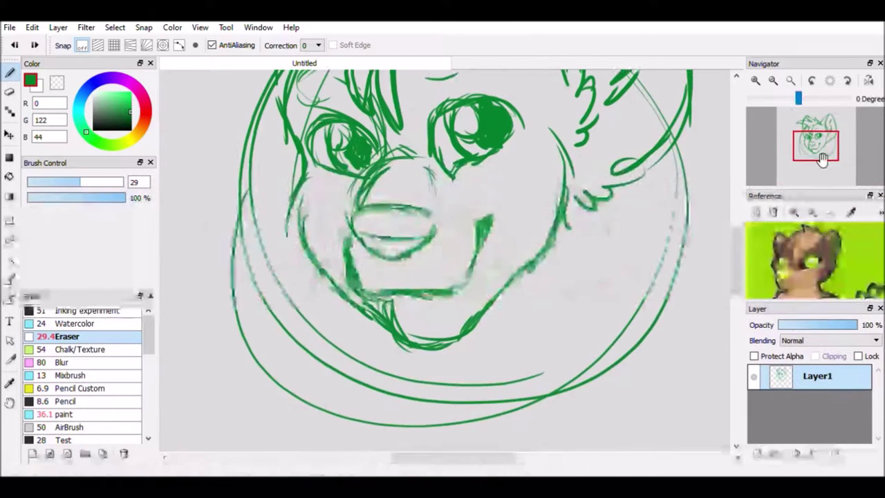
scroll(504, 118, down, 3)
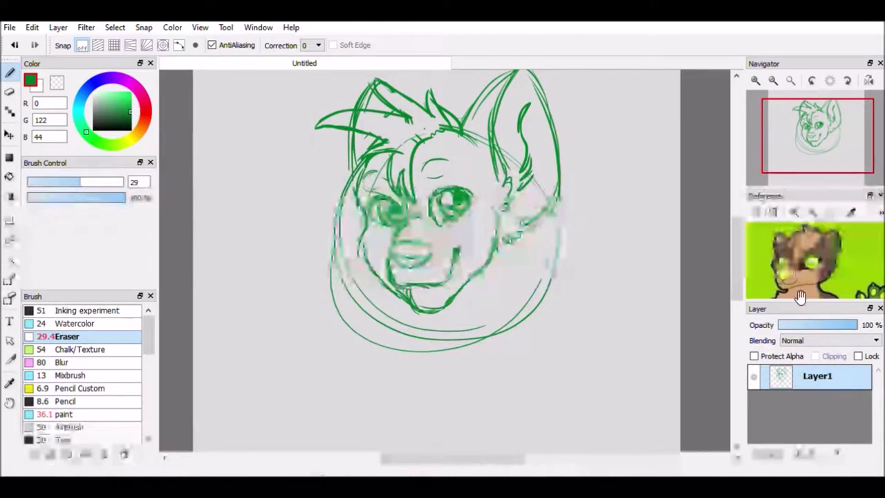
click(83, 311)
drag(104, 181, 75, 183)
scroll(446, 239, up, 3)
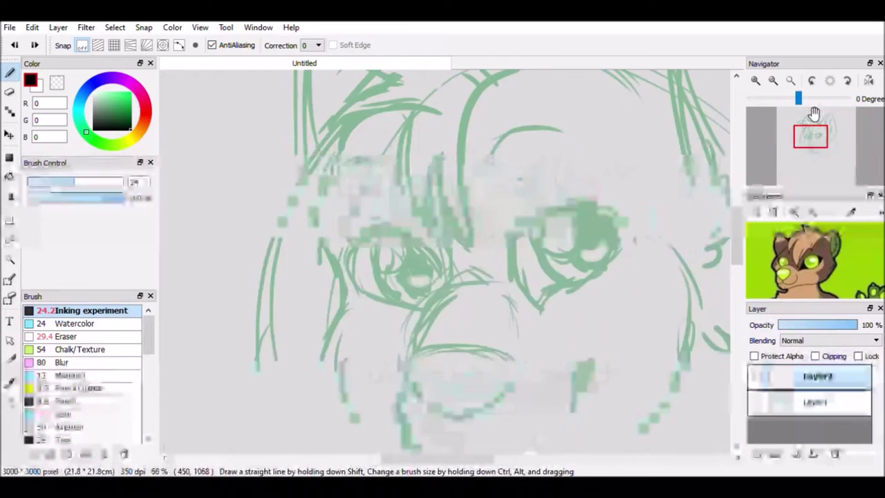
drag(264, 233, 316, 276)
key(ctrl+z)
key(ctrl+z)
drag(267, 226, 415, 219)
drag(480, 203, 435, 250)
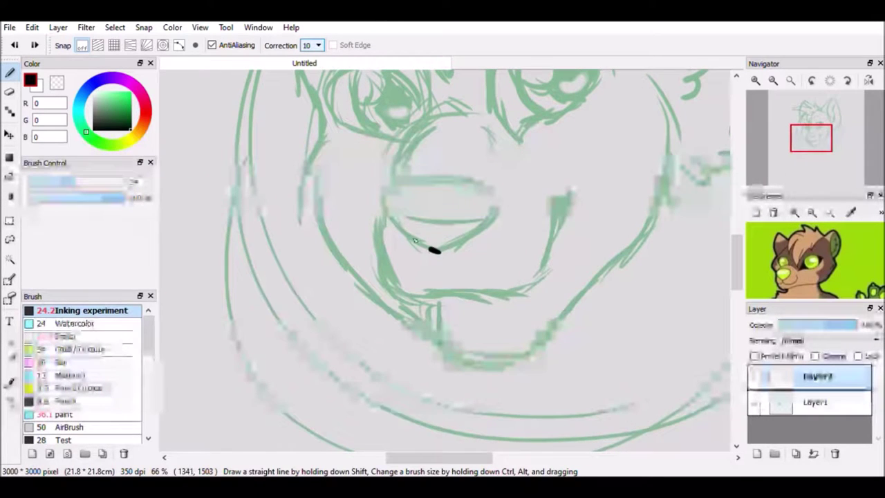
Ink the smiling mouth line, the chin and the jaw up to the cheek, ending in small fur tufts.
scroll(392, 186, up, 2)
mouse_move(352, 186)
mouse_down()
mouse_move(446, 310)
mouse_move(640, 163)
mouse_up()
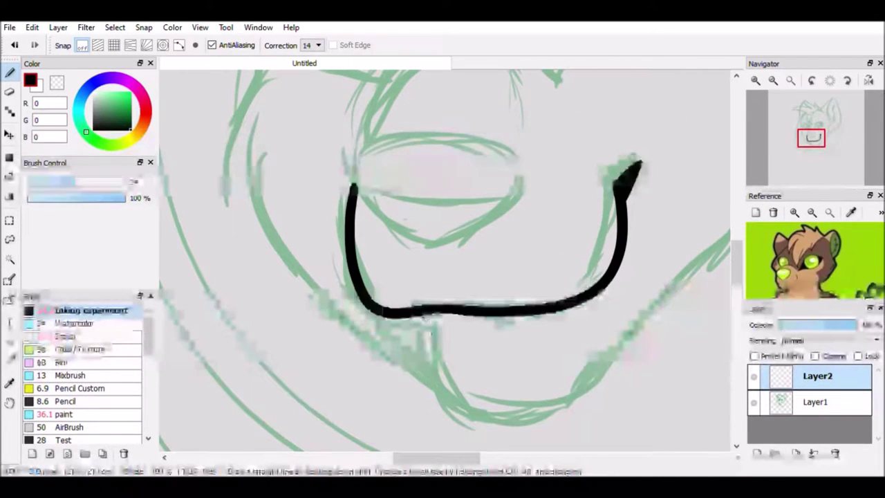
scroll(443, 263, down, 2)
drag(297, 406, 453, 265)
mouse_move(417, 143)
mouse_down()
mouse_move(444, 244)
mouse_move(425, 257)
mouse_up()
scroll(442, 263, down, 2)
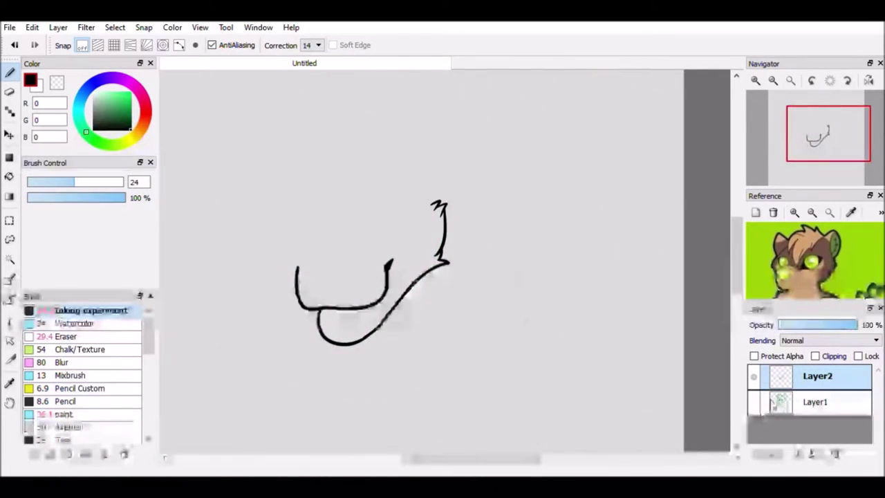
Draw small whisker spots on both sides of the muzzle above the mouth line.
scroll(443, 263, up, 3)
scroll(360, 302, left, 5)
drag(456, 377, 512, 371)
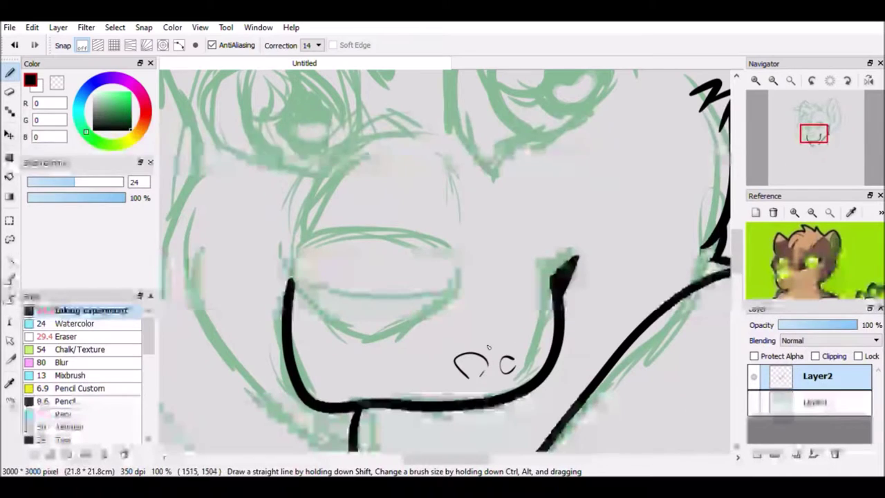
drag(496, 333, 484, 341)
drag(298, 333, 308, 356)
Ink the far cheek's contour from below the smaller eye down to the chin.
click(773, 80)
scroll(442, 263, up, 2)
drag(370, 201, 443, 394)
key(ctrl+z)
drag(370, 200, 470, 397)
Ink the nose outline, the muzzle bridge above it and the short crease lines between the eyes.
drag(479, 322, 533, 281)
mouse_move(432, 275)
mouse_down()
mouse_move(501, 291)
mouse_move(508, 174)
mouse_up()
drag(457, 144, 471, 183)
drag(522, 194, 531, 214)
Erase and redraw the line across the top of the muzzle bridge, adding tiny hair strokes above it.
click(78, 180)
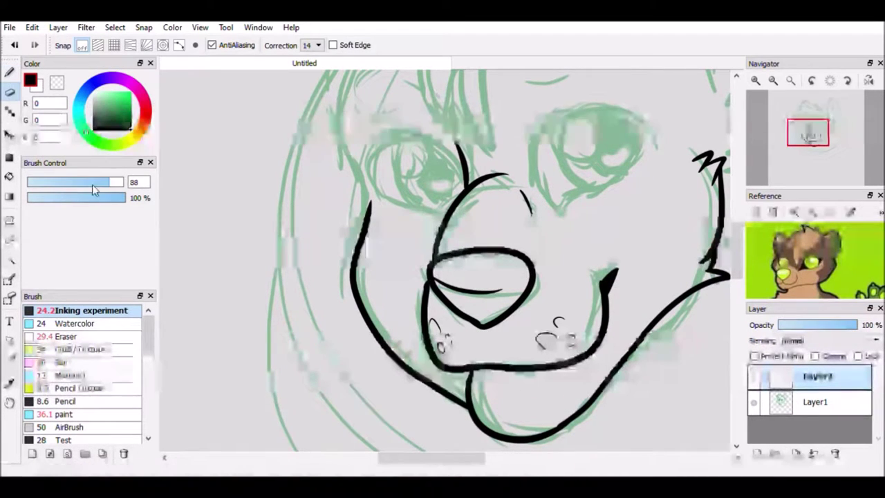
key(n)
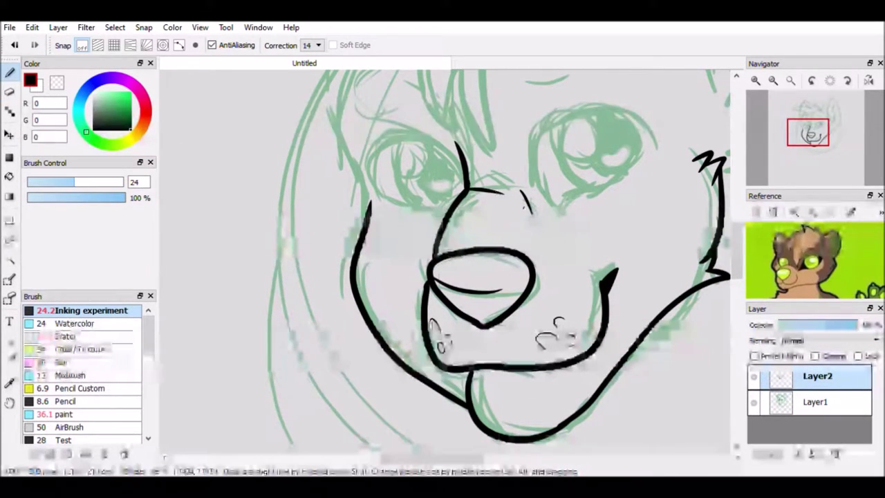
click(811, 80)
click(830, 80)
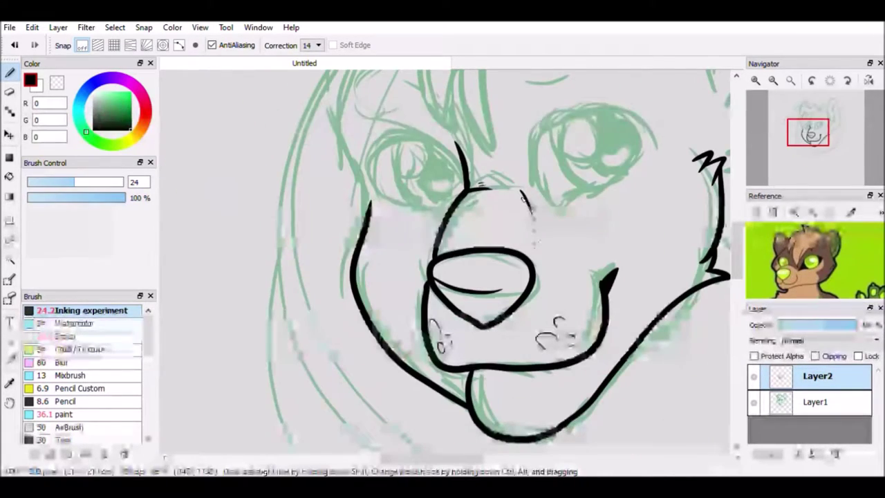
Ink the rounded outline of the smaller eye, closing it with a lower lid stroke.
scroll(376, 181, up, 3)
drag(491, 310, 356, 293)
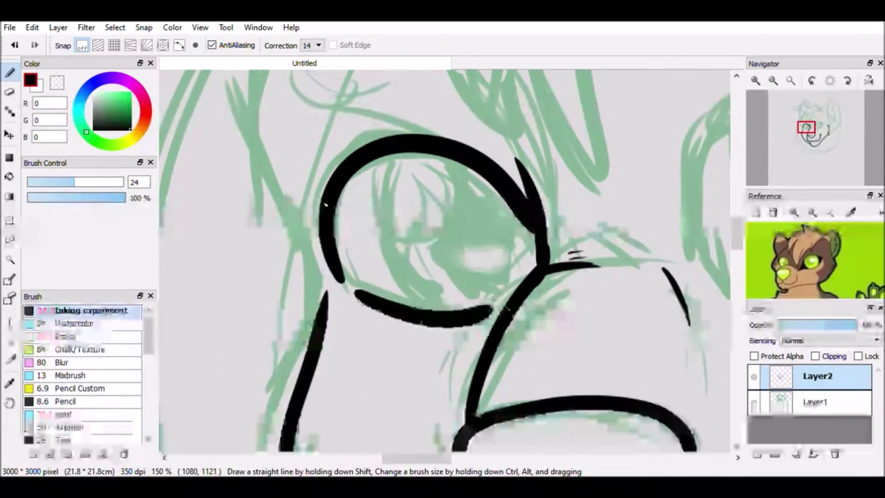
scroll(397, 291, down, 4)
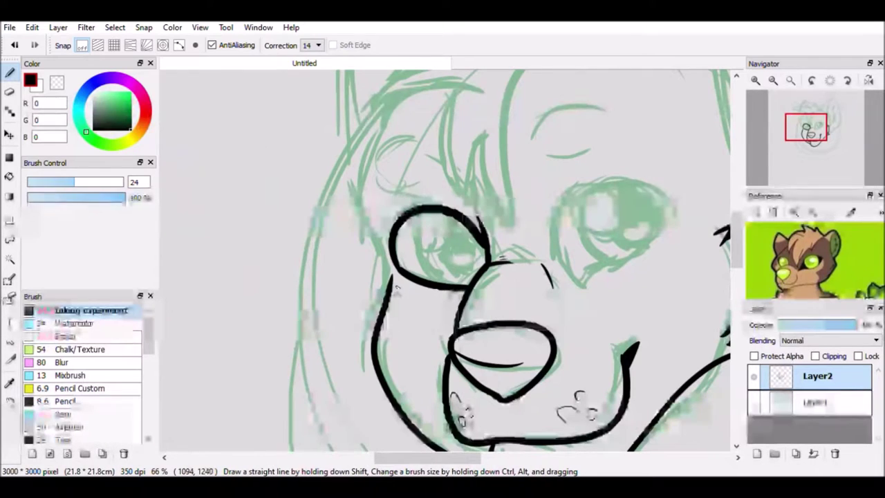
Ink the face contour beside the smaller eye up to the forehead and outline both brow spots with thin arcs.
drag(414, 301, 439, 377)
drag(405, 188, 413, 338)
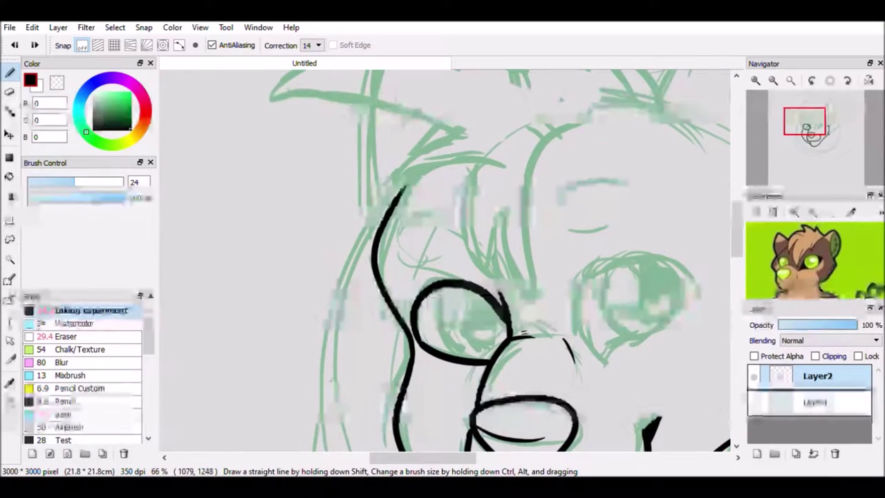
drag(564, 228, 616, 194)
drag(583, 245, 619, 222)
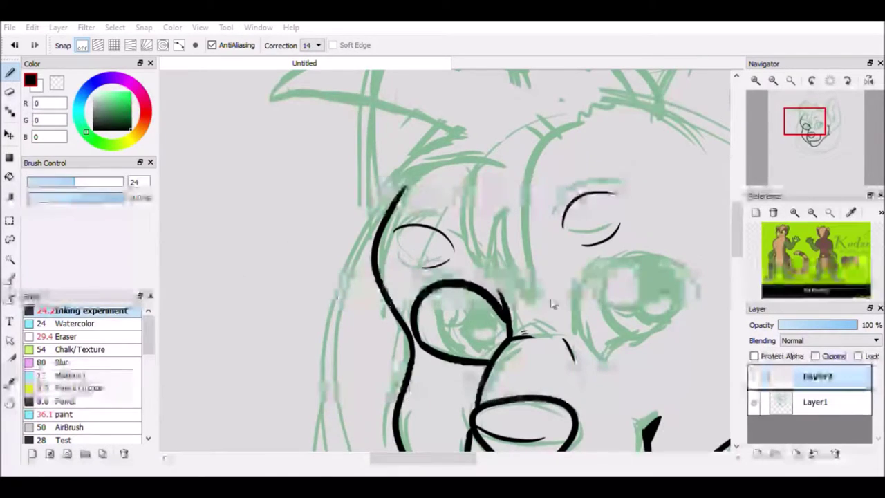
Try to ink the larger eye's outline and clean up its outer corner.
drag(465, 164, 484, 298)
drag(594, 187, 646, 363)
scroll(498, 208, up, 2)
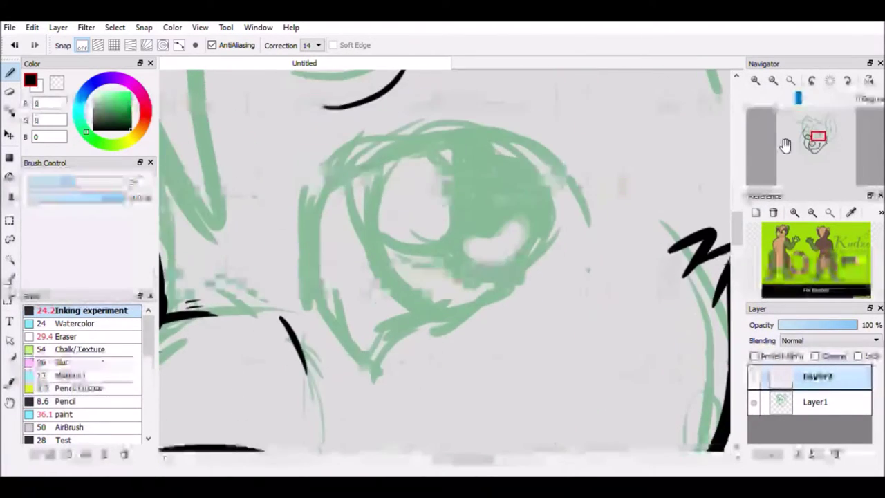
drag(344, 343, 551, 225)
key(ctrl+z)
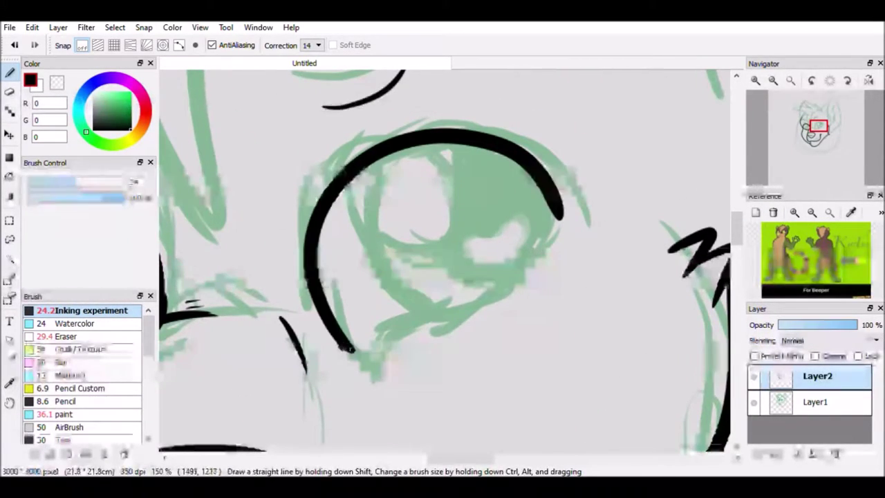
mouse_move(349, 354)
mouse_down()
mouse_move(376, 357)
mouse_move(548, 243)
mouse_move(564, 200)
mouse_up()
key(e)
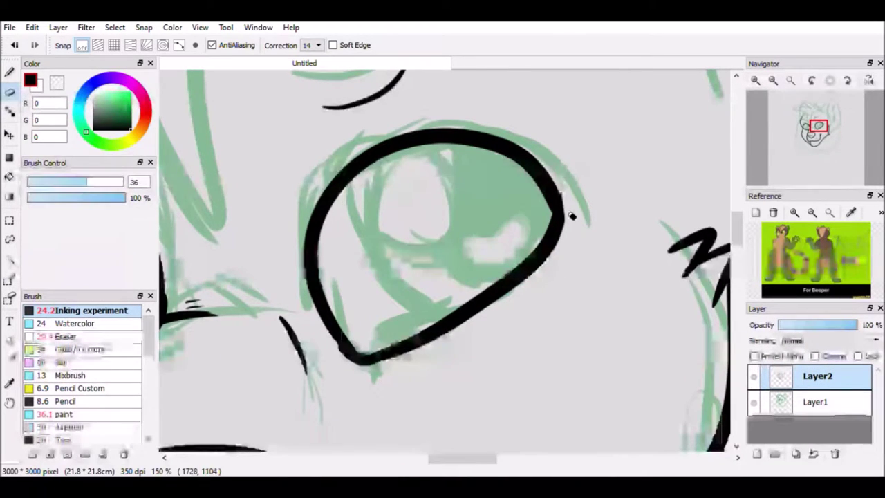
key(n)
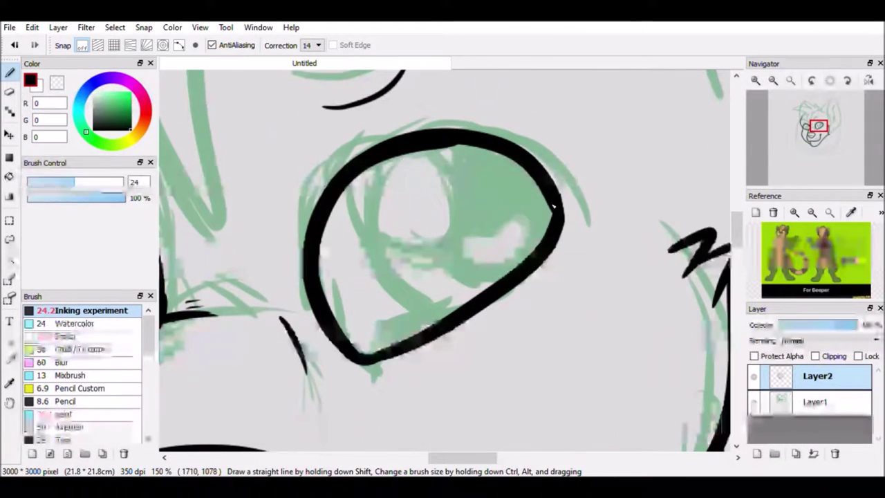
scroll(553, 205, down, 5)
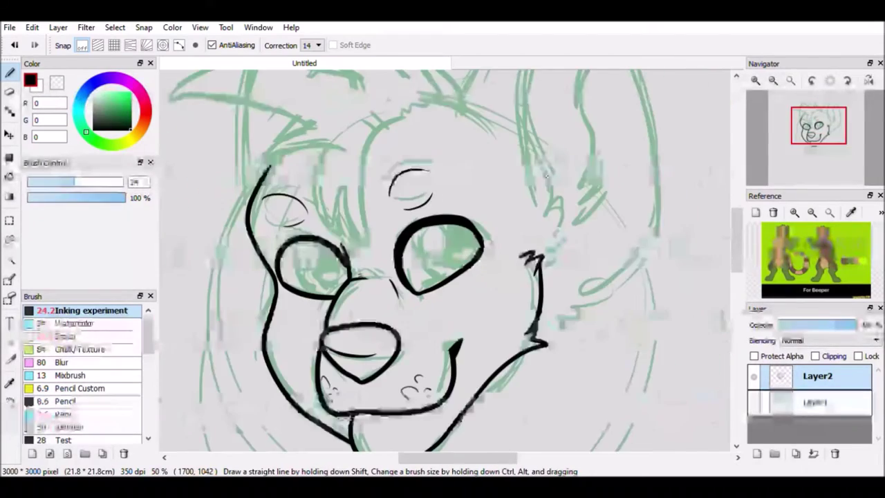
scroll(547, 176, up, 4)
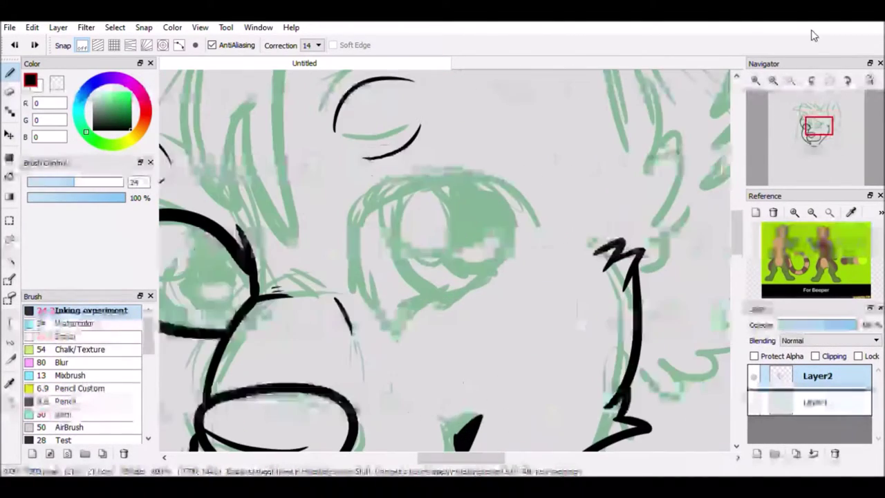
Redraw the outline of the larger eye and check the line art with the sketch layer hidden, then shown again.
drag(818, 127, 815, 124)
mouse_move(608, 266)
mouse_down()
mouse_move(465, 351)
mouse_move(600, 266)
mouse_up()
key(ctrl+z)
drag(470, 353, 601, 262)
scroll(594, 270, down, 3)
click(756, 403)
click(756, 403)
Erase two gaps in the far cheek's contour and ink jagged fur tufts in them.
key(e)
scroll(373, 360, up, 4)
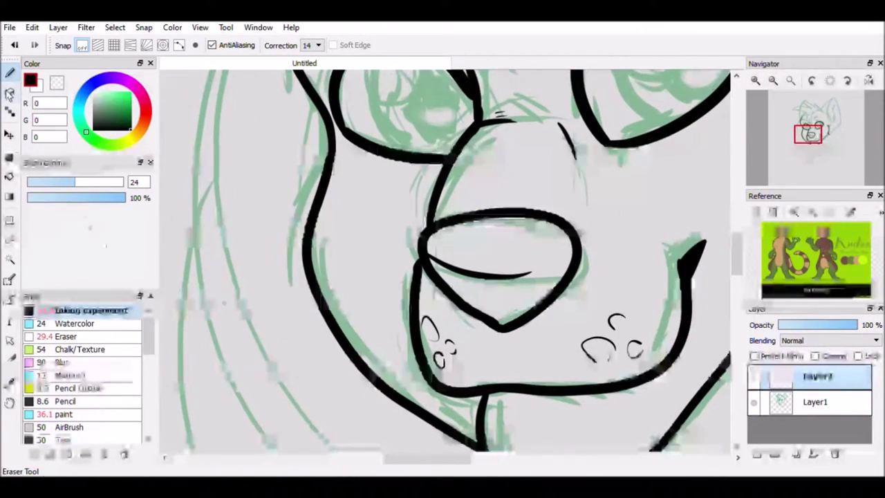
key(])
drag(316, 193, 316, 235)
drag(305, 287, 332, 318)
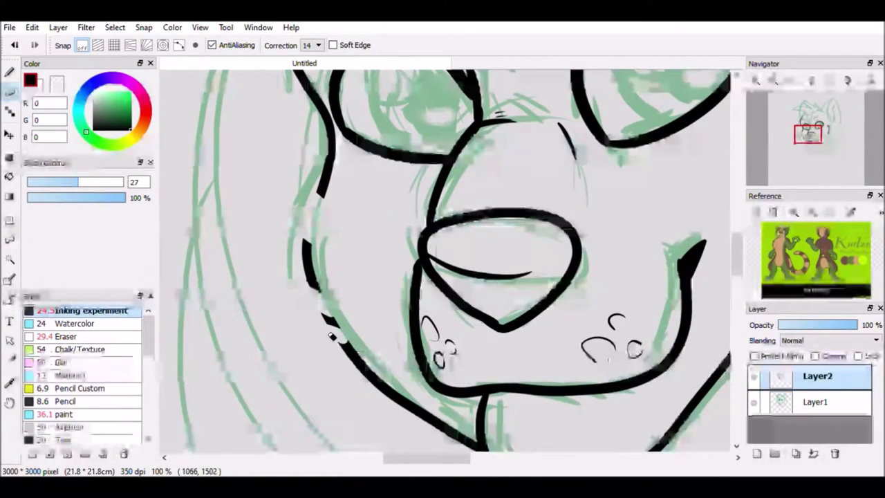
key(e)
mouse_move(314, 171)
mouse_down()
mouse_move(297, 207)
mouse_move(311, 238)
mouse_up()
drag(291, 284, 330, 322)
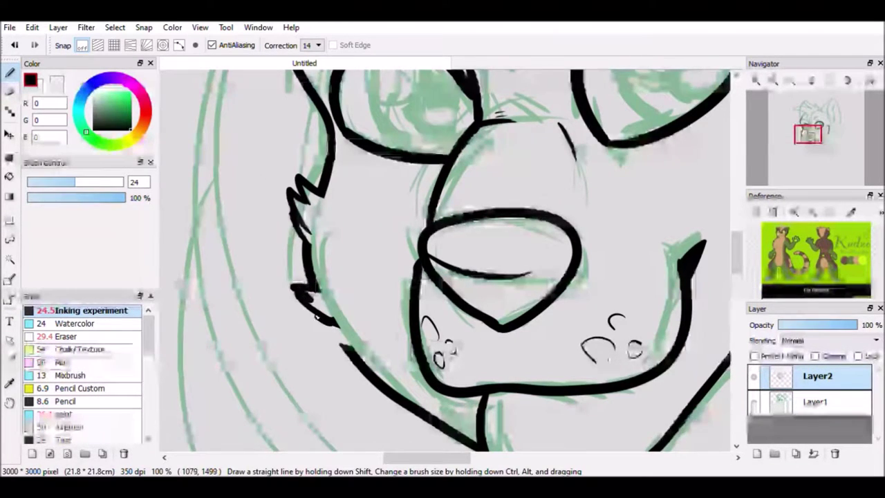
Erase the far cheek's line between the tufts and rework it with fur strokes.
scroll(321, 319, down, 3)
scroll(320, 320, up, 3)
key(e)
mouse_move(360, 365)
mouse_down()
mouse_move(327, 178)
mouse_move(299, 239)
mouse_up()
key(e)
drag(296, 231, 362, 373)
key(ctrl+z)
mouse_move(314, 318)
mouse_down()
mouse_move(363, 373)
mouse_move(324, 327)
mouse_up()
scroll(325, 304, down, 3)
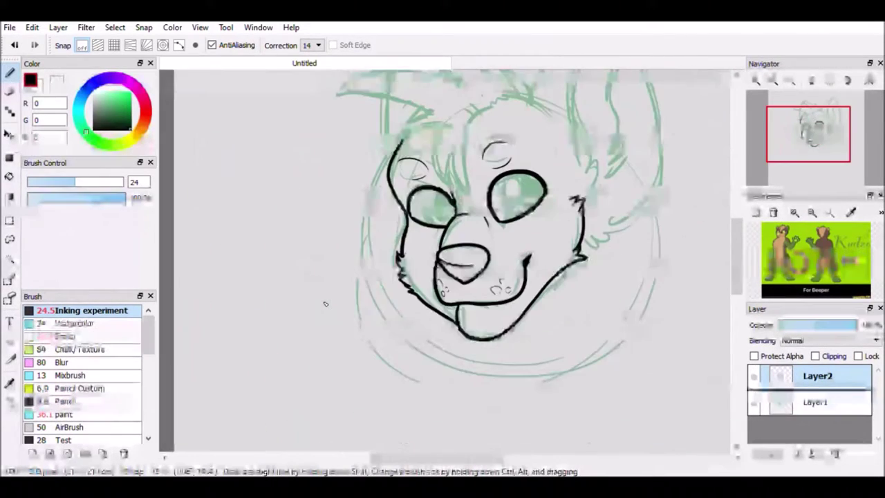
Redraw the far cheek with an upper and a lower fur tuft joined by a smooth line, and clean the joint.
scroll(325, 303, up, 4)
scroll(325, 303, down, 2)
drag(385, 326, 378, 312)
drag(364, 199, 351, 243)
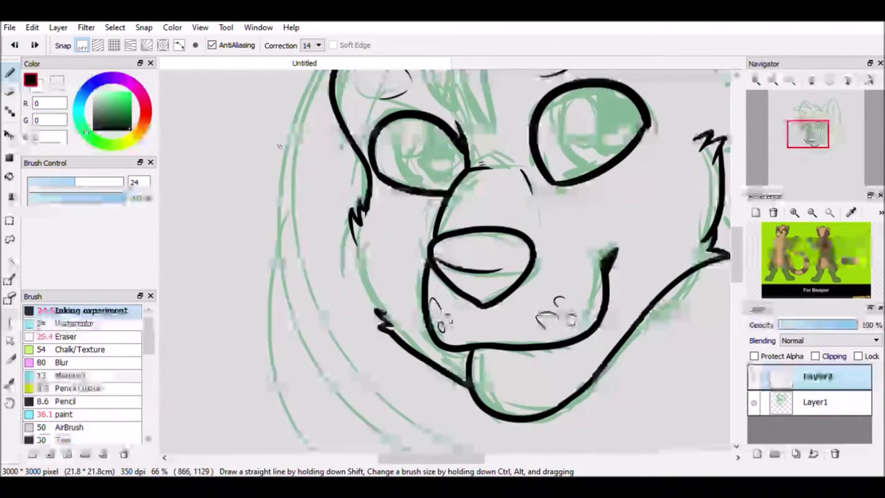
scroll(279, 146, up, 3)
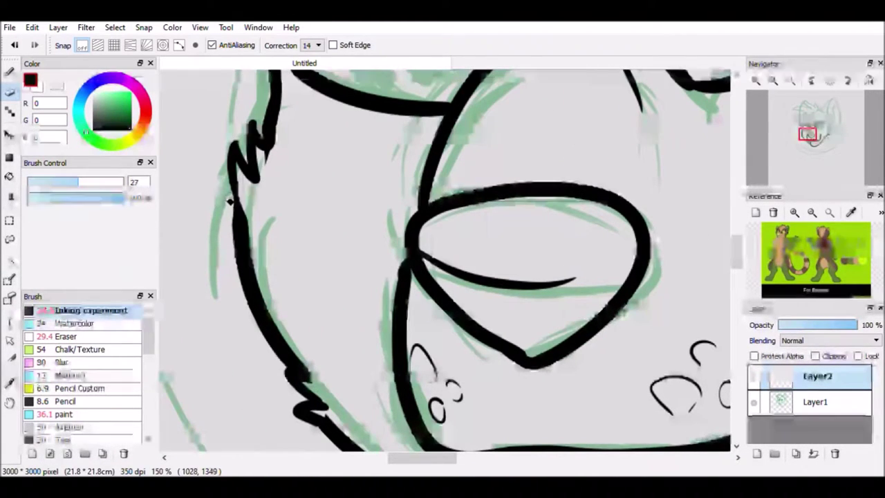
key(n)
scroll(242, 197, down, 1)
scroll(266, 208, down, 2)
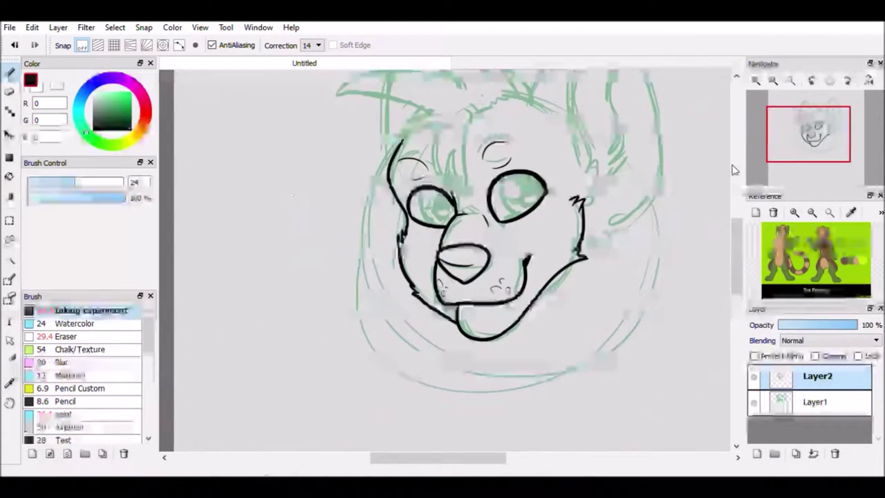
Ink the large ear's outline with fur tufts at its base, linking it to the cheek.
scroll(266, 207, up, 4)
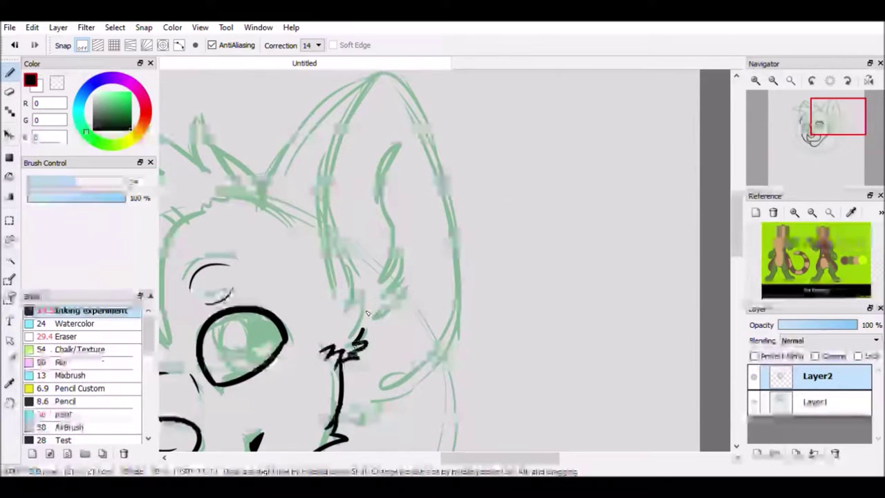
drag(368, 313, 388, 70)
scroll(376, 208, down, 2)
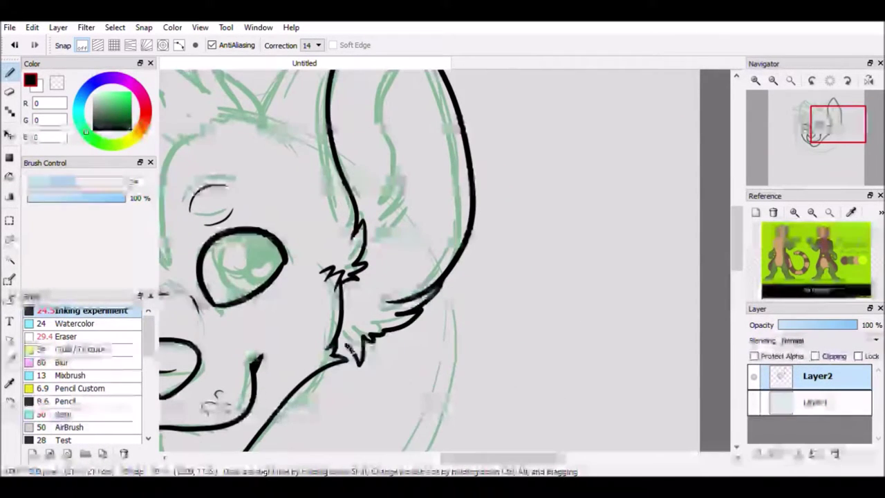
Ink the large ear's back edge down to the head and its inner fold ending in fur tufts.
scroll(376, 207, up, 3)
scroll(376, 138, down, 1)
scroll(553, 150, up, 1)
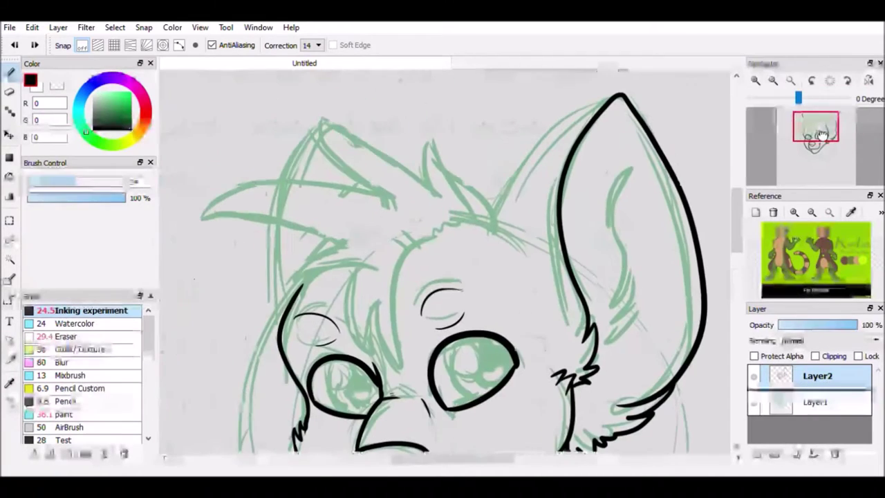
drag(512, 192, 594, 118)
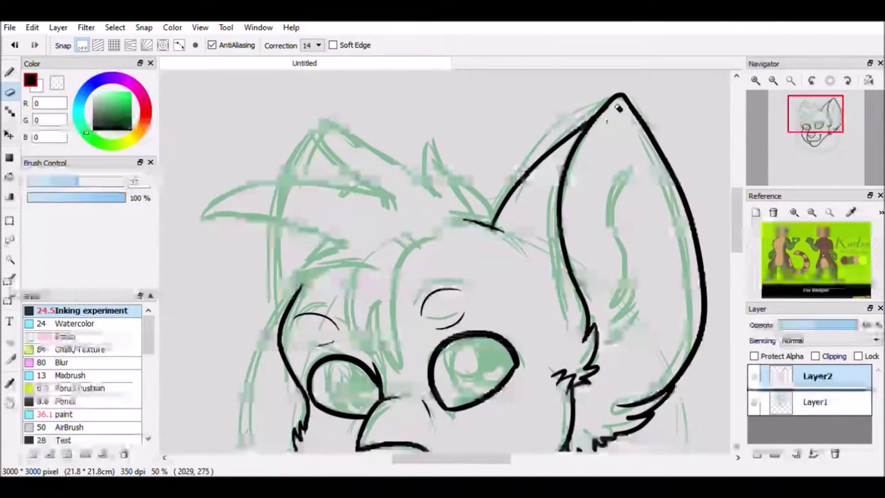
drag(611, 340, 605, 360)
drag(624, 164, 618, 298)
drag(630, 280, 608, 359)
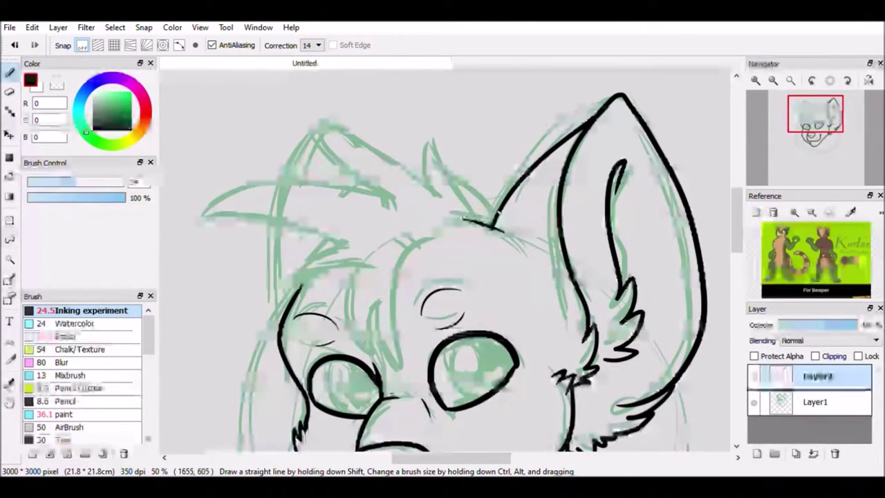
Ink the upright hair tuft on top of the head, the hairline and the fringe strands between the eyes.
drag(443, 202, 425, 139)
drag(448, 160, 492, 207)
drag(435, 235, 394, 359)
drag(492, 225, 418, 248)
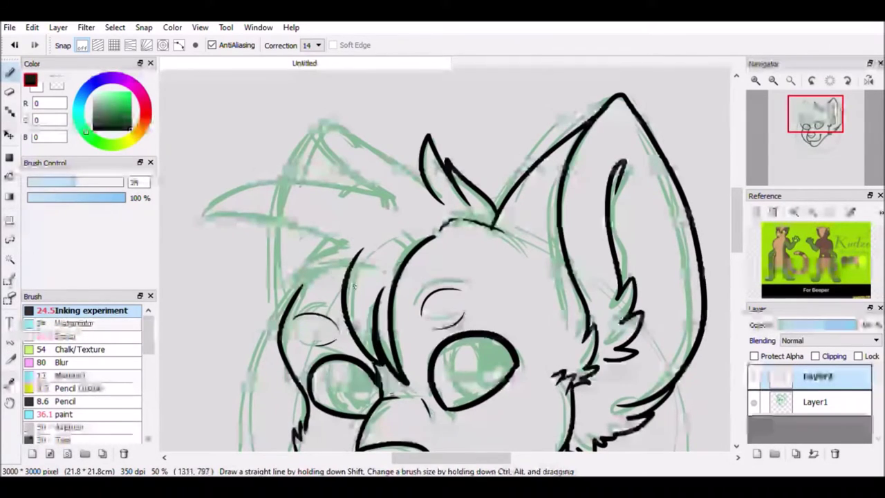
Ink the pointed hair locks sweeping outward over the far side of the head.
drag(360, 228, 294, 287)
mouse_move(318, 196)
mouse_down()
mouse_move(400, 185)
mouse_move(221, 212)
mouse_up()
drag(331, 205, 204, 236)
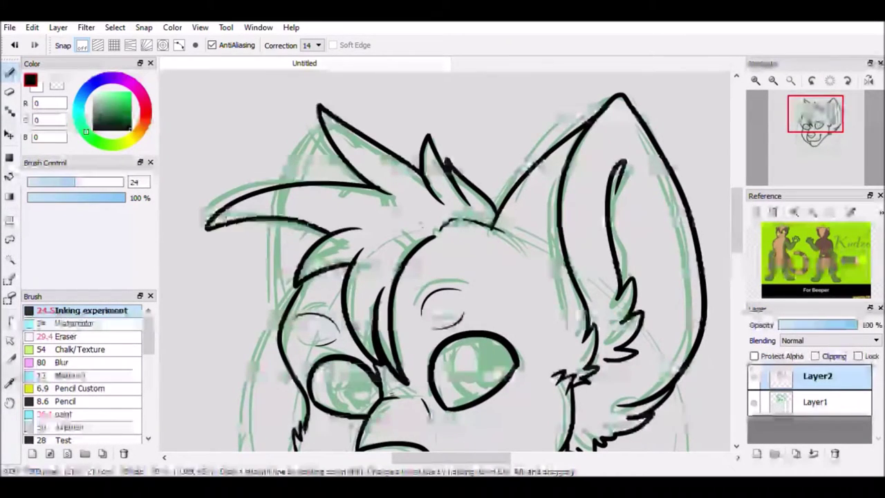
Redraw the long outswept hair lock on the far side of the head so its two edges taper to a pointed tip.
click(773, 81)
drag(805, 98, 782, 98)
scroll(443, 263, up, 3)
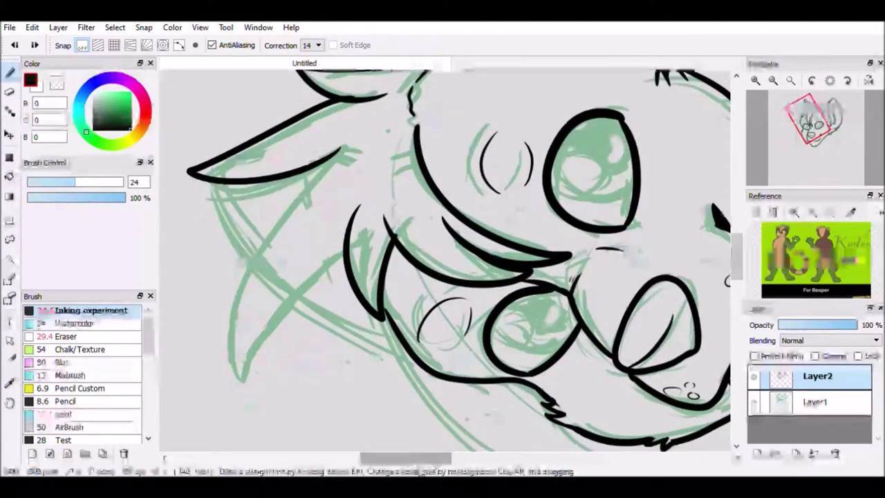
key(ctrl+z)
drag(423, 213, 336, 377)
key(ctrl+z)
drag(367, 181, 331, 374)
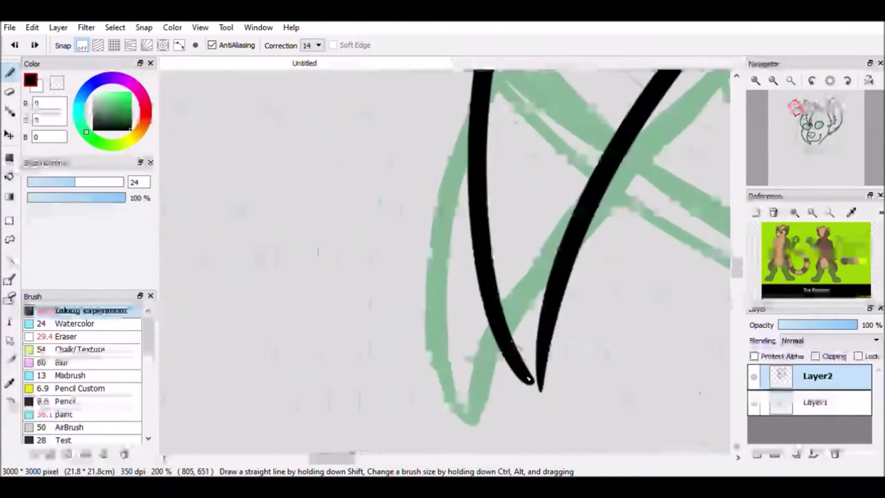
scroll(794, 188, down, 3)
scroll(793, 188, up, 2)
Ink the far ear's outline above and below the outswept hair lock, ending at the side of the head.
drag(234, 227, 241, 309)
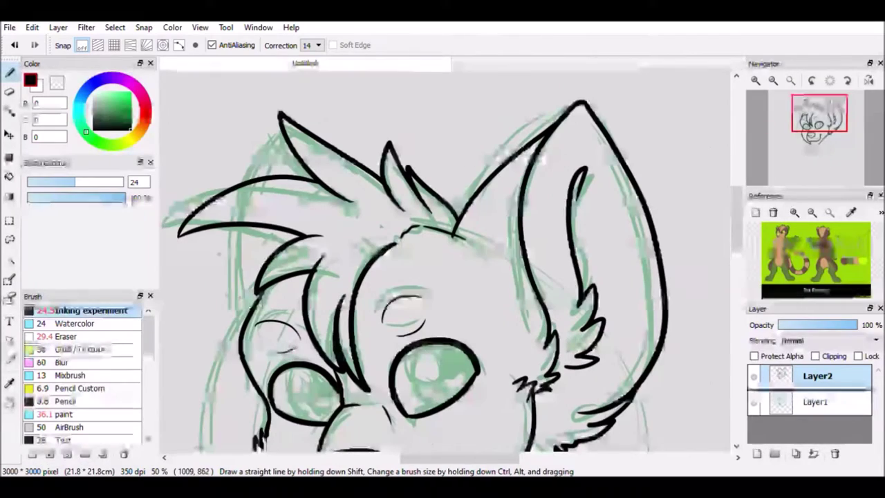
drag(243, 181, 280, 119)
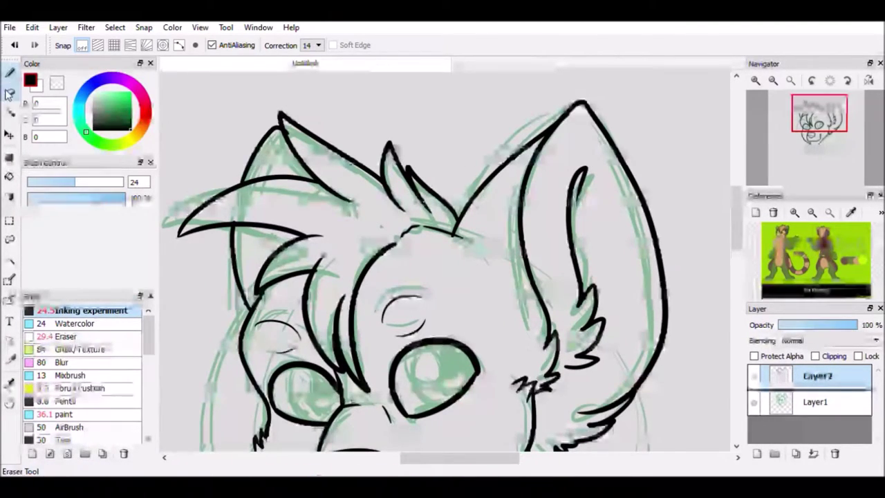
scroll(282, 119, up, 3)
scroll(766, 216, down, 4)
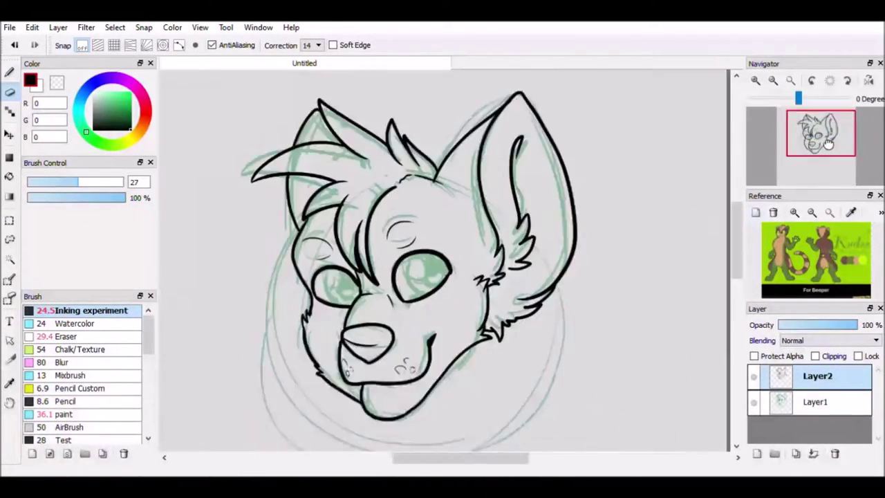
Hide the green sketch layer and fill the whole head with brown (112, 83, 75) on a new layer beneath the line art.
click(754, 401)
click(829, 213)
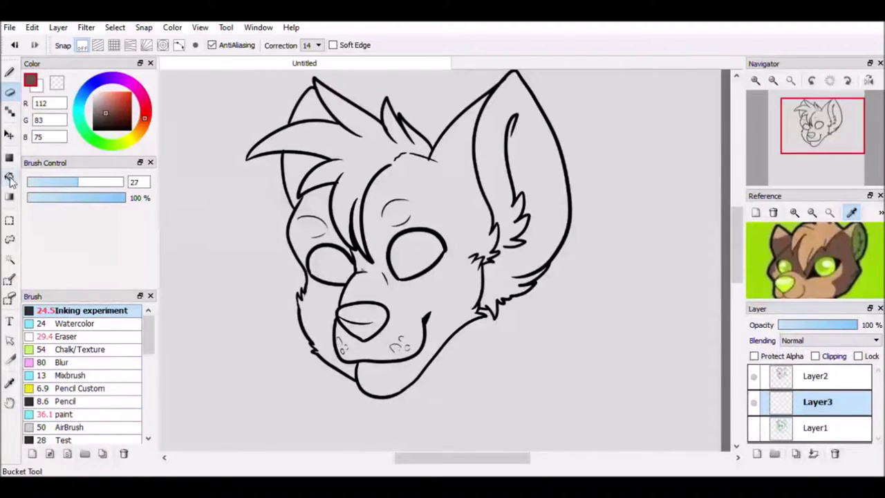
click(463, 325)
scroll(463, 325, up, 2)
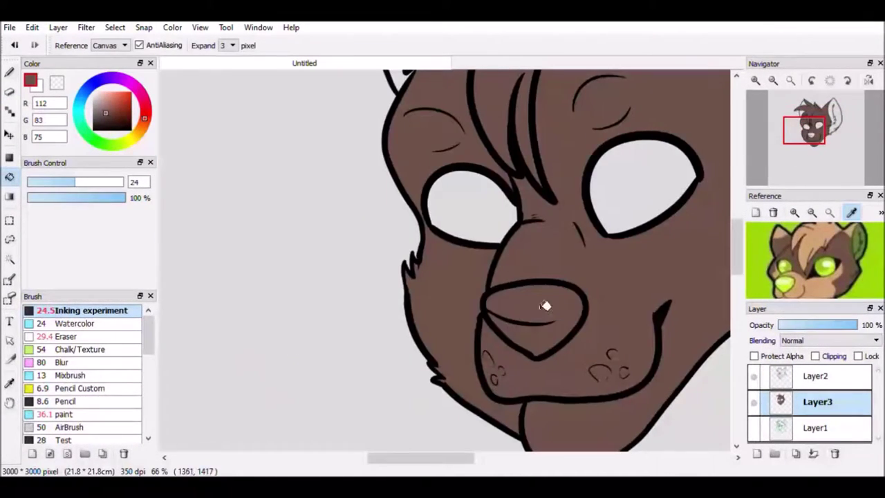
click(834, 138)
drag(834, 139, 807, 122)
Using the reference's colours, paint the ear tips tan, the large inner ear green and the nose lime, with the layer's alpha protected.
click(824, 250)
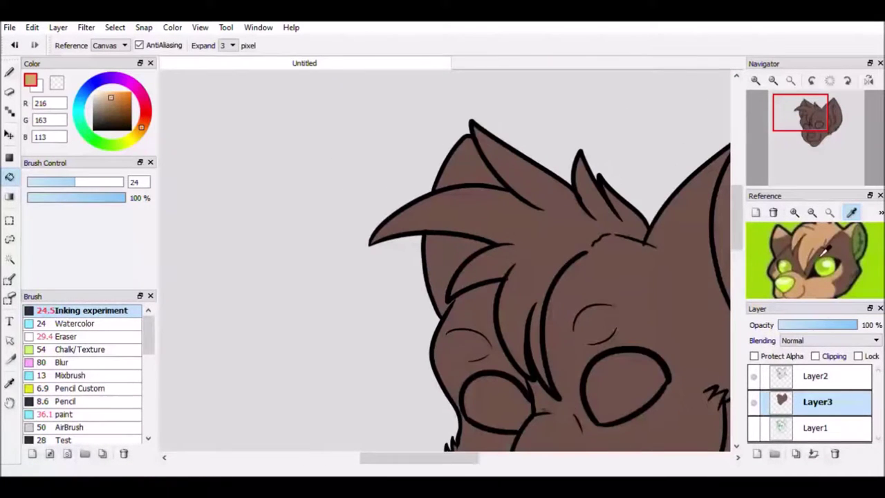
drag(568, 325, 409, 325)
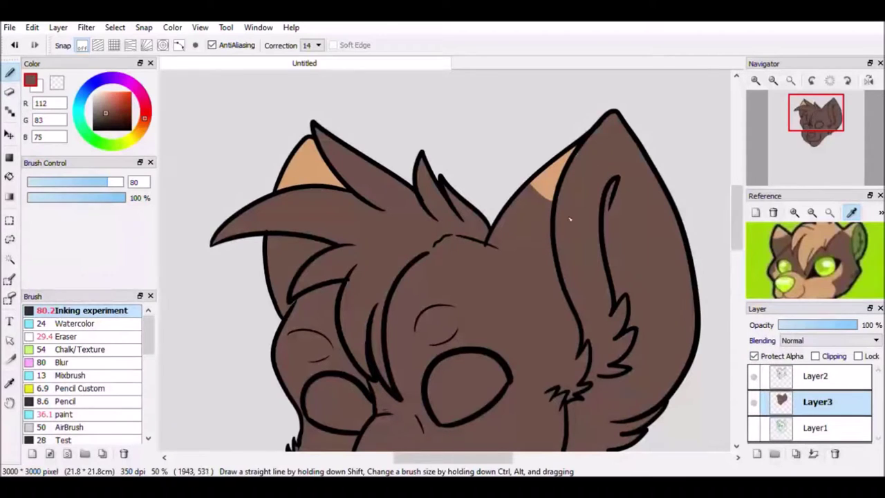
click(629, 296)
scroll(603, 276, down, 2)
scroll(602, 277, up, 1)
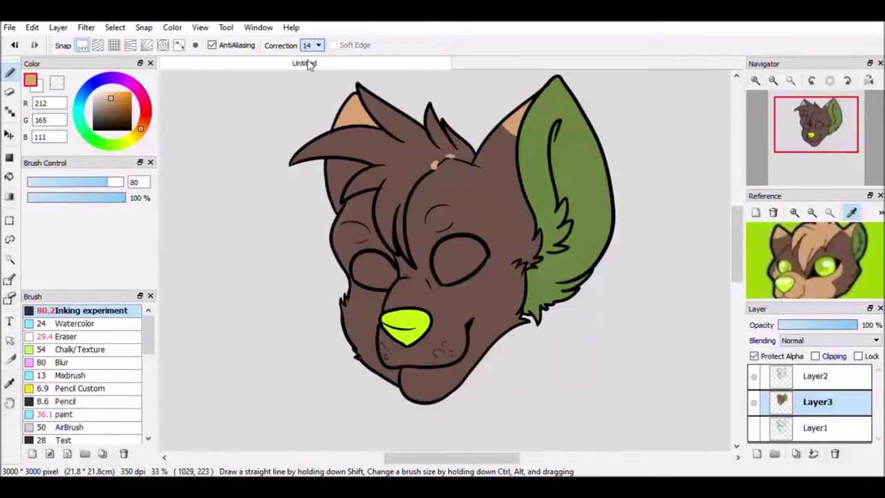
Set the brush correction to 0 and colour the hair tuft, fringe and outswept locks tan (212, 165, 111).
click(482, 212)
key(ctrl+z)
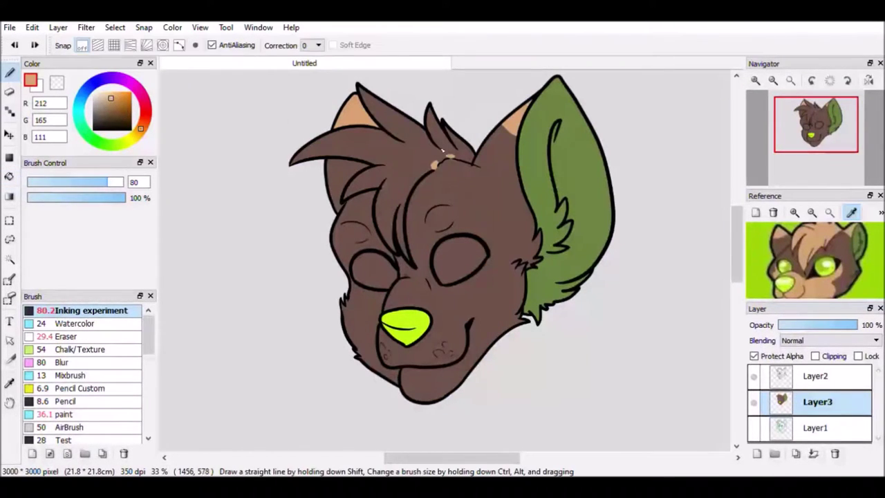
click(406, 160)
scroll(737, 249, down, 1)
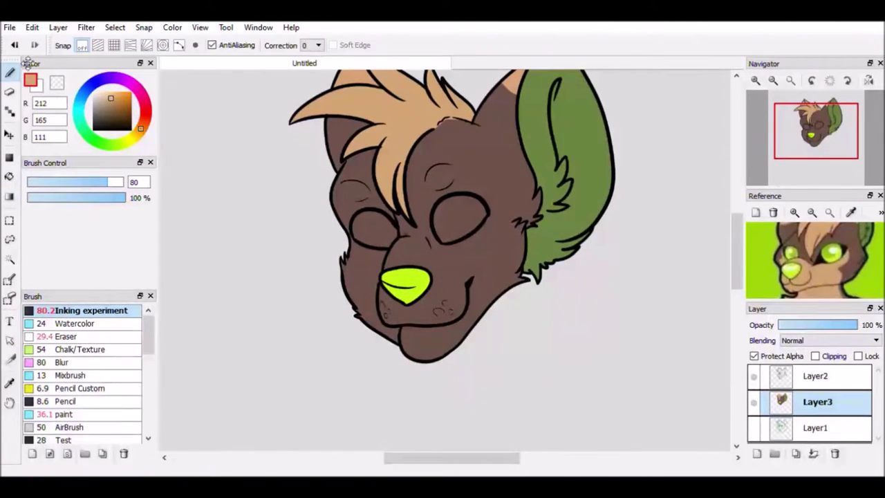
Outline the face marking around the eyes and cheeks in tan (213, 163, 112) and fill the muzzle, cheeks and chin with it.
click(10, 74)
key(ctrl+plus)
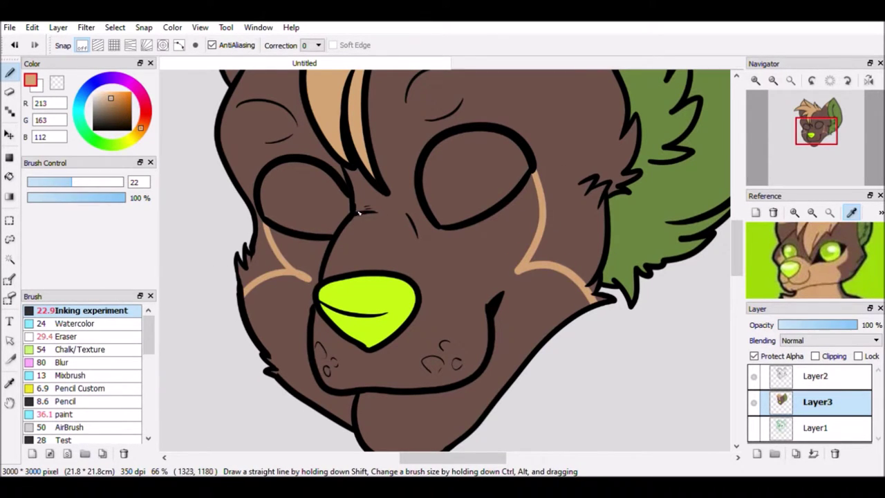
click(14, 166)
click(297, 332)
click(502, 362)
click(376, 336)
key(b)
key(ctrl+minus)
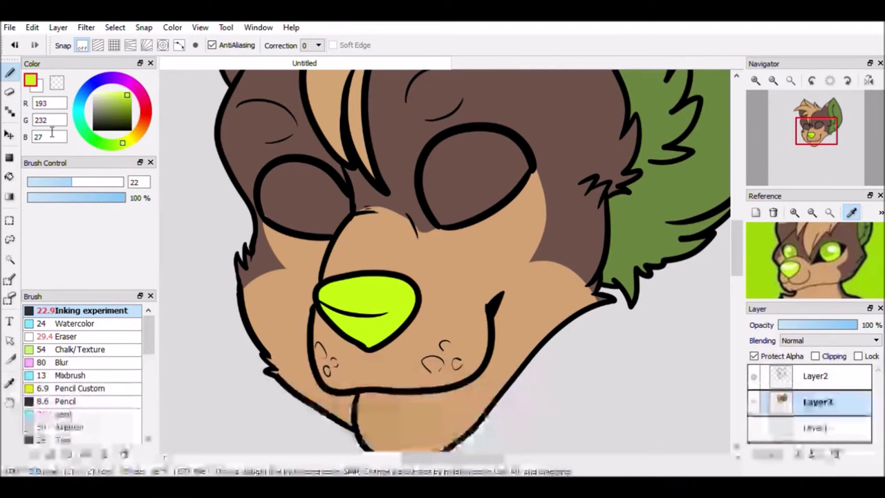
Fill both eyes with pale yellow-green (240, 255, 179).
click(105, 91)
key(g)
click(287, 212)
click(478, 176)
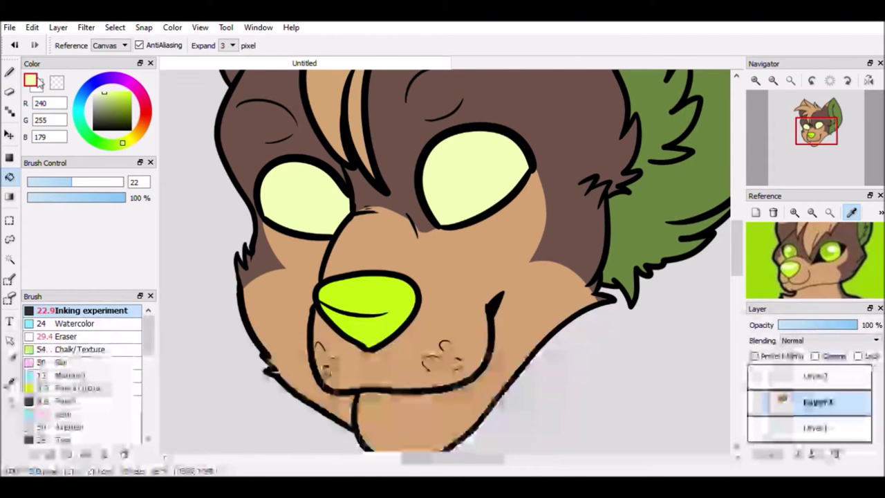